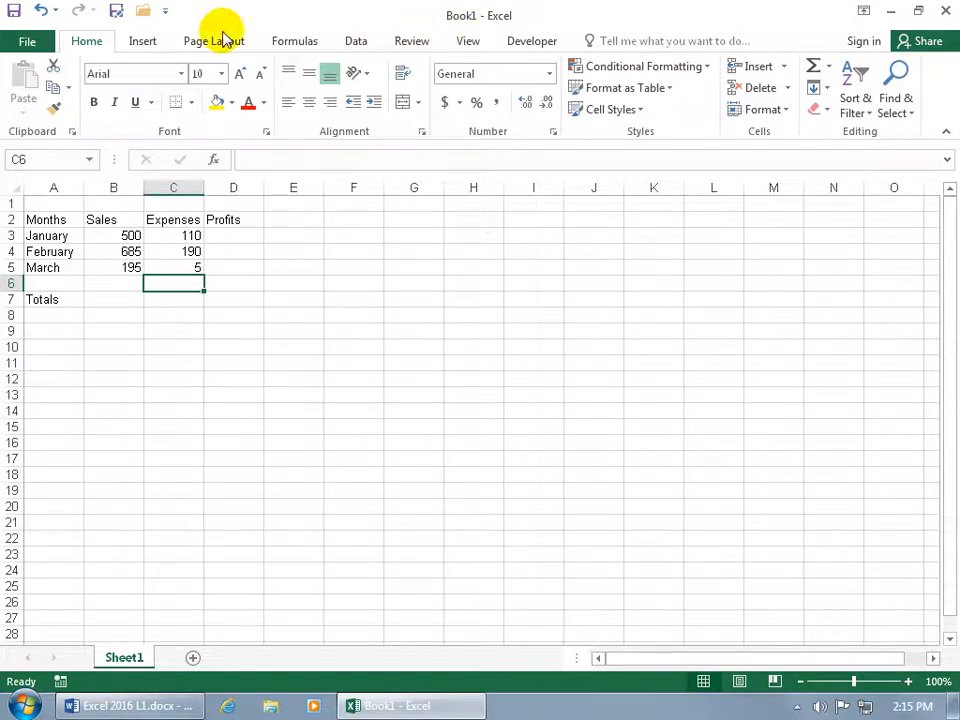
click(40, 42)
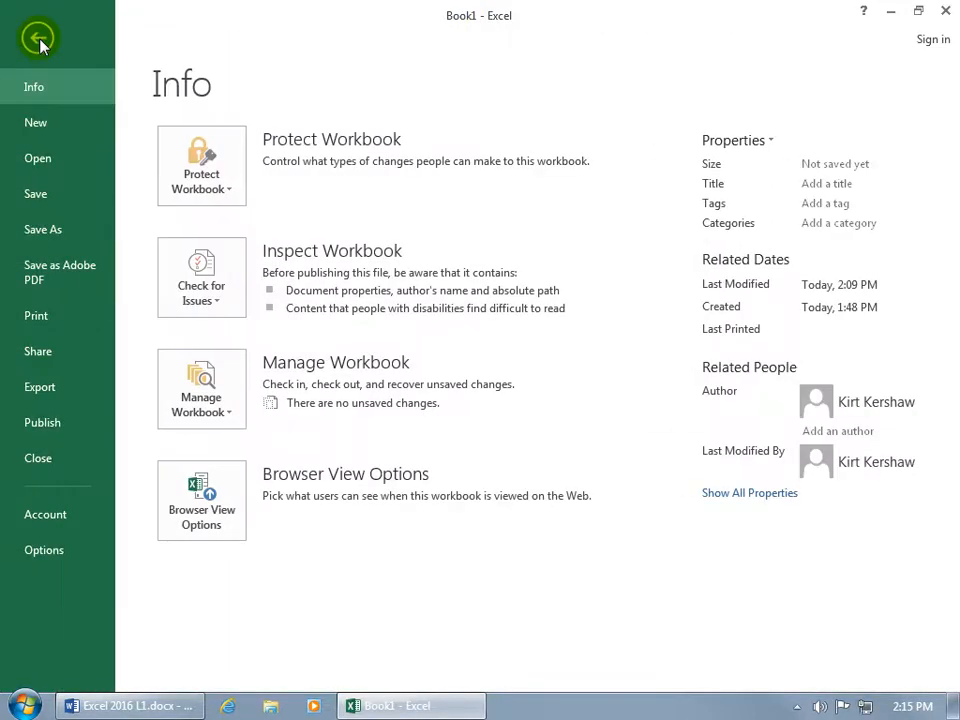
click(44, 232)
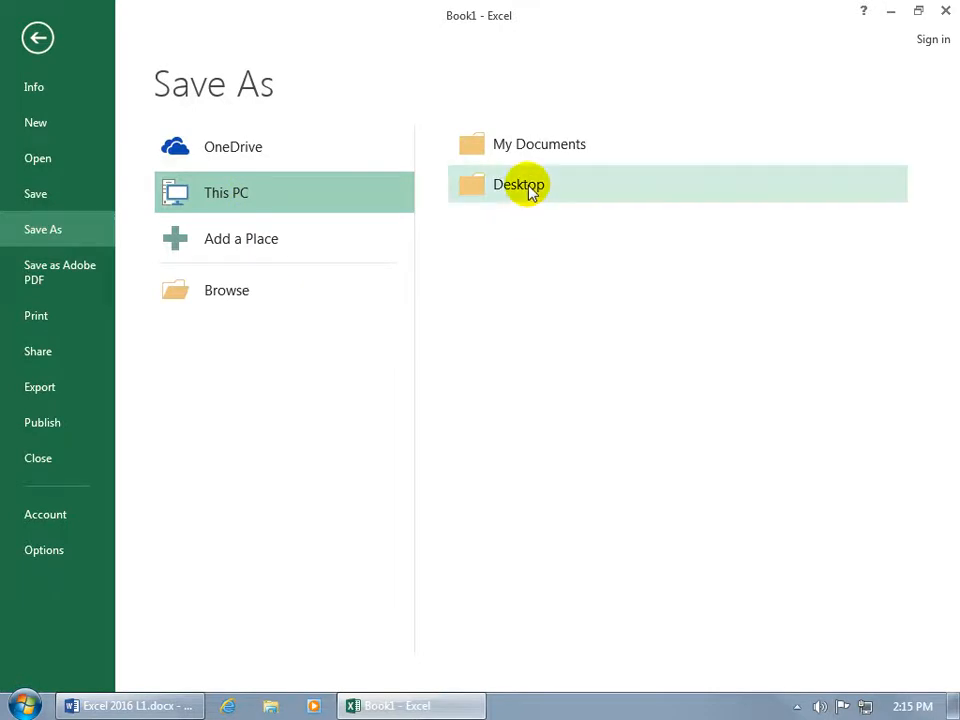
click(223, 289)
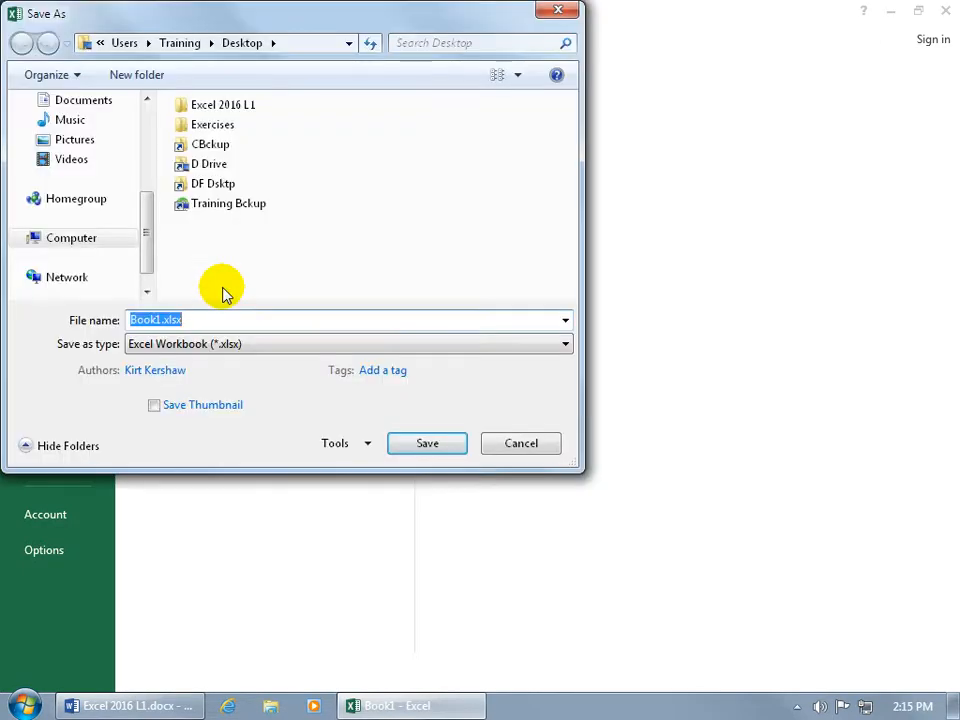
click(505, 440)
click(40, 39)
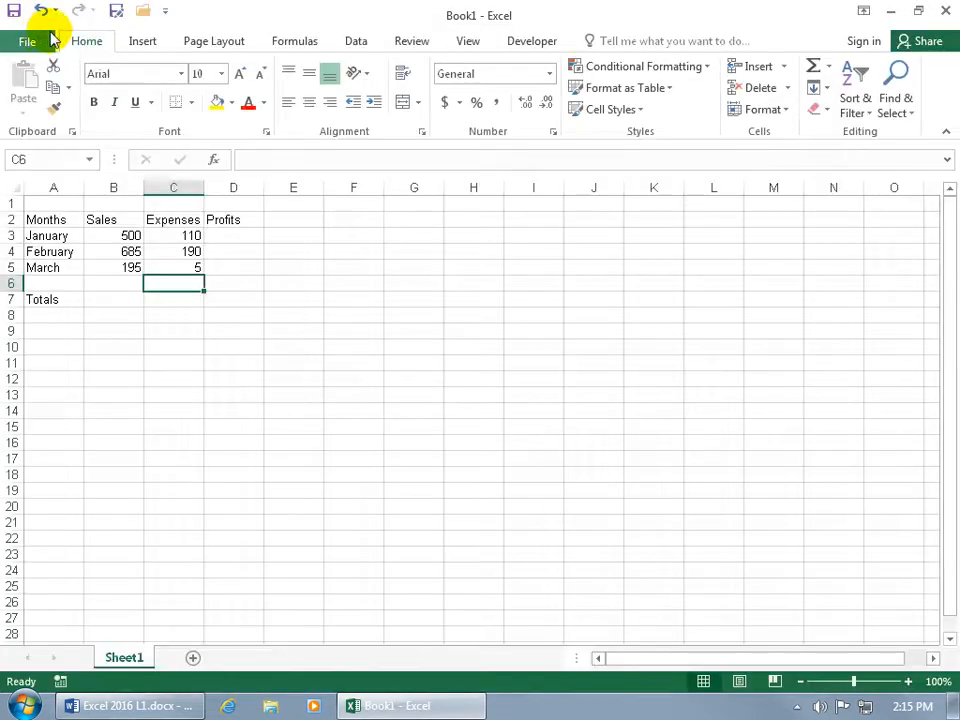
- Save the workbook as My Spiffy Ledger, in Excel Workbook format, to the Exercises folder on the Desktop
click(115, 12)
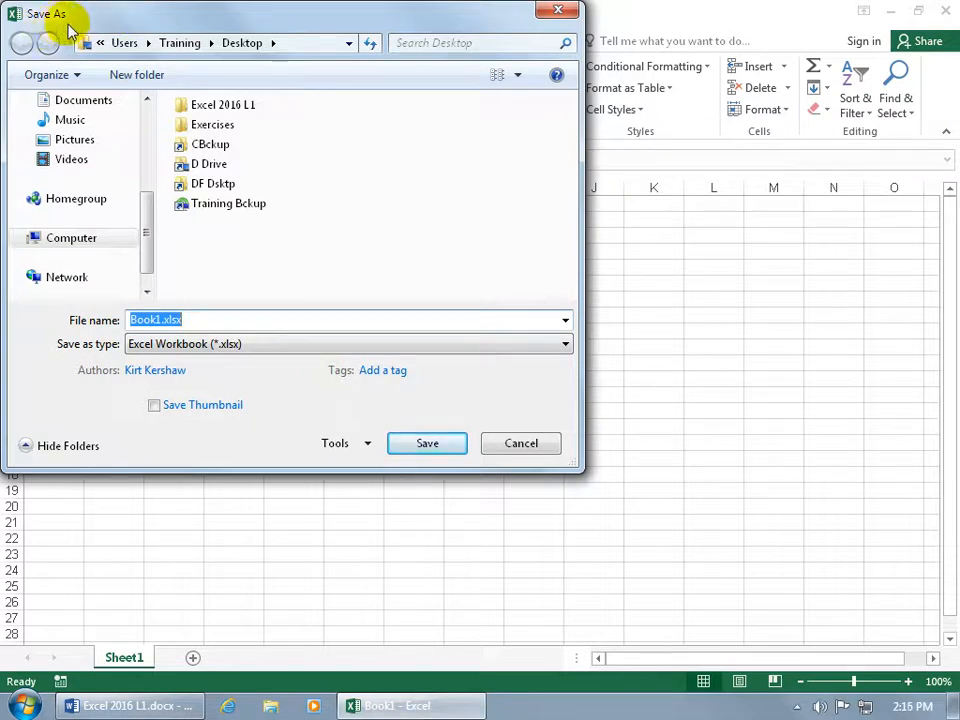
scroll(146, 190, up, 2)
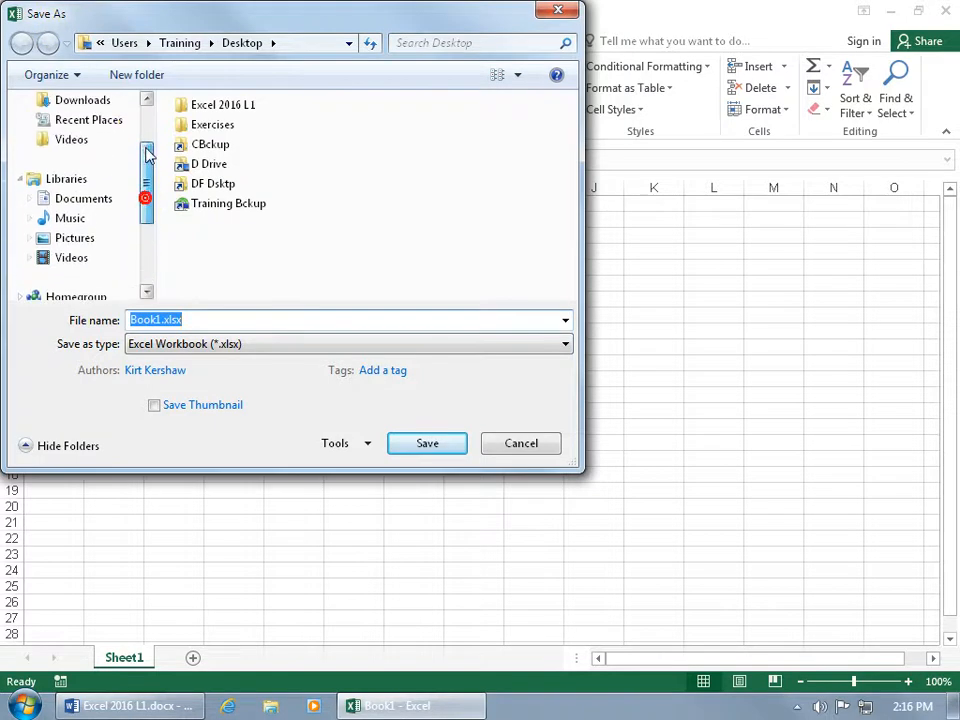
click(88, 102)
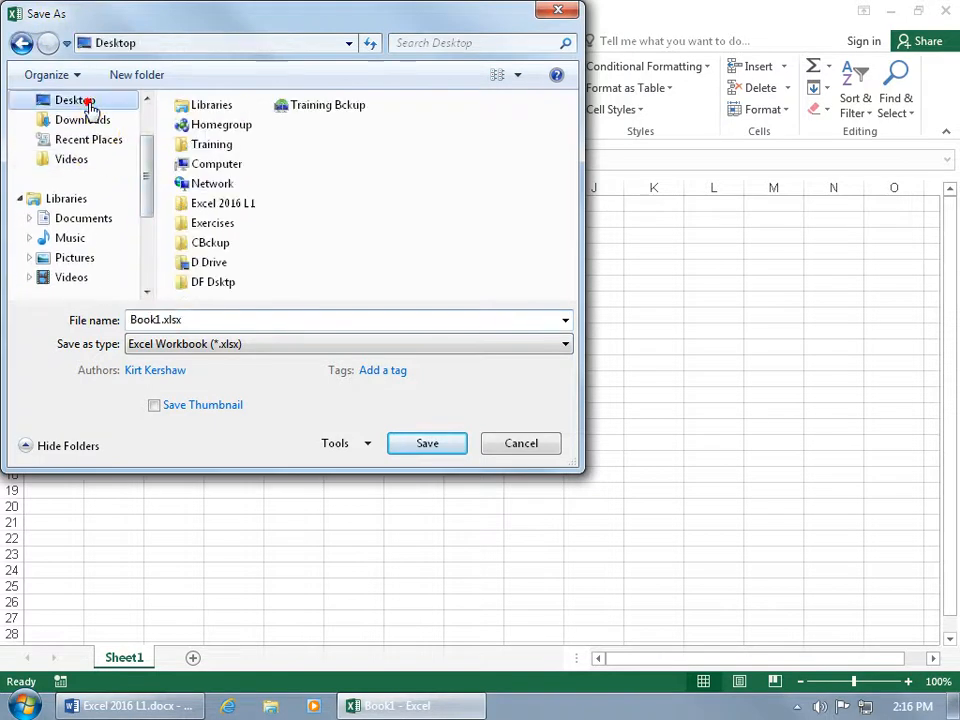
double_click(205, 225)
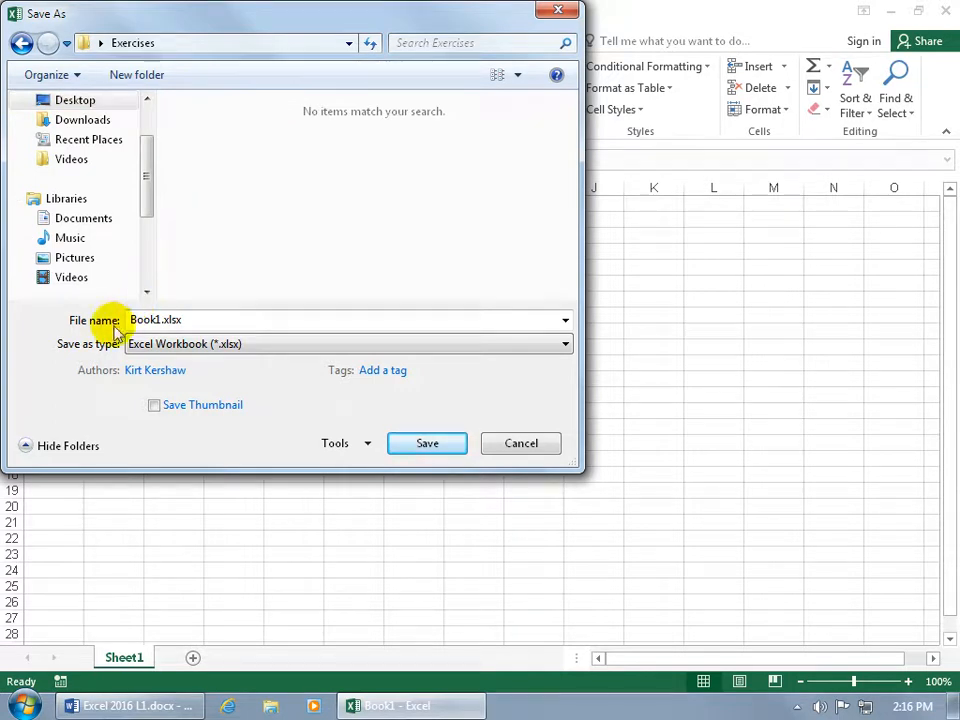
double_click(189, 318)
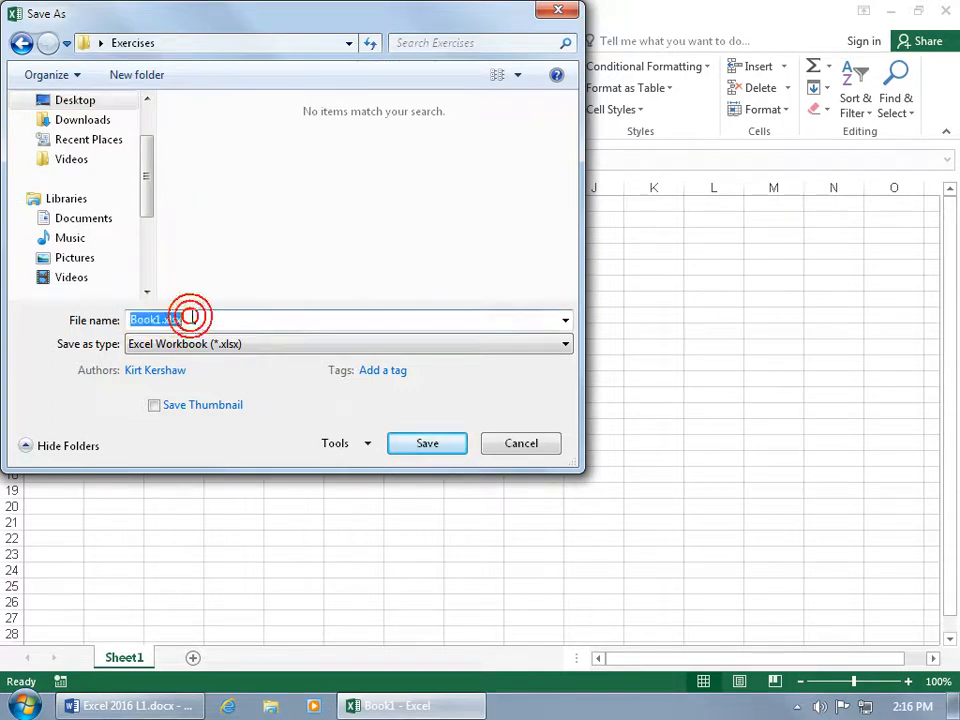
text(My Spiffy Ledger)
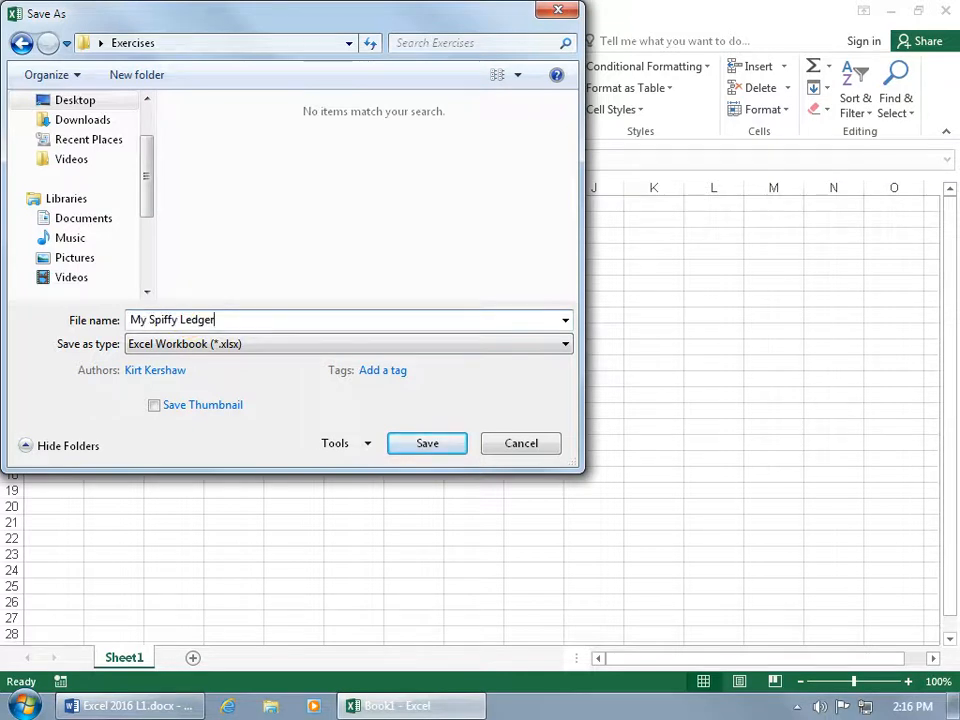
click(422, 446)
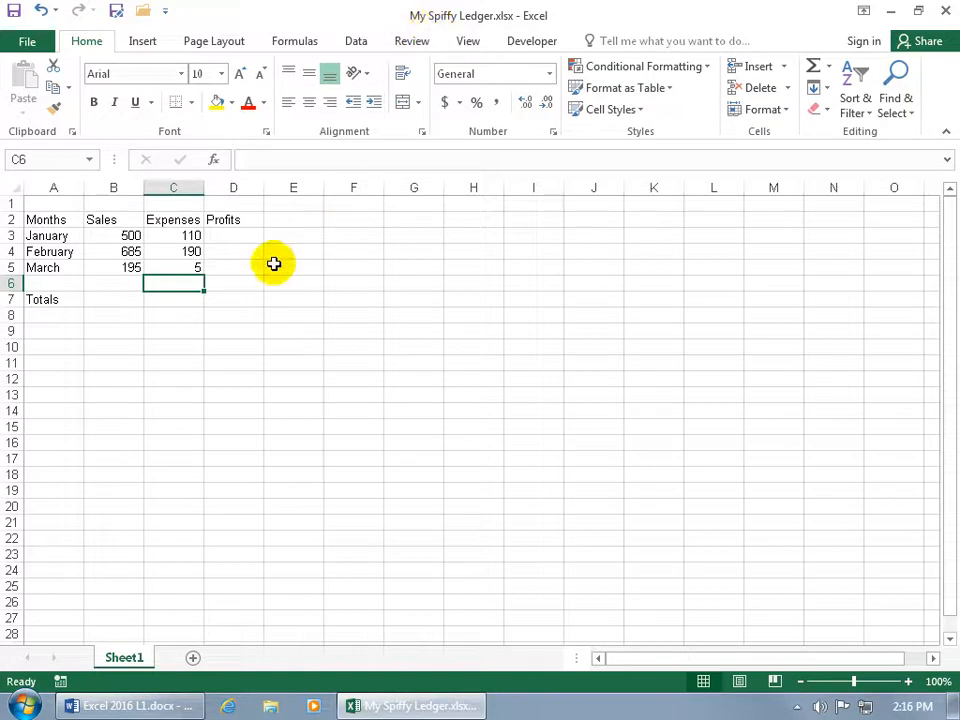
- Set the March expenses in cell C5 to 4 and save the workbook under its current name
click(195, 270)
text(4)
key(Return)
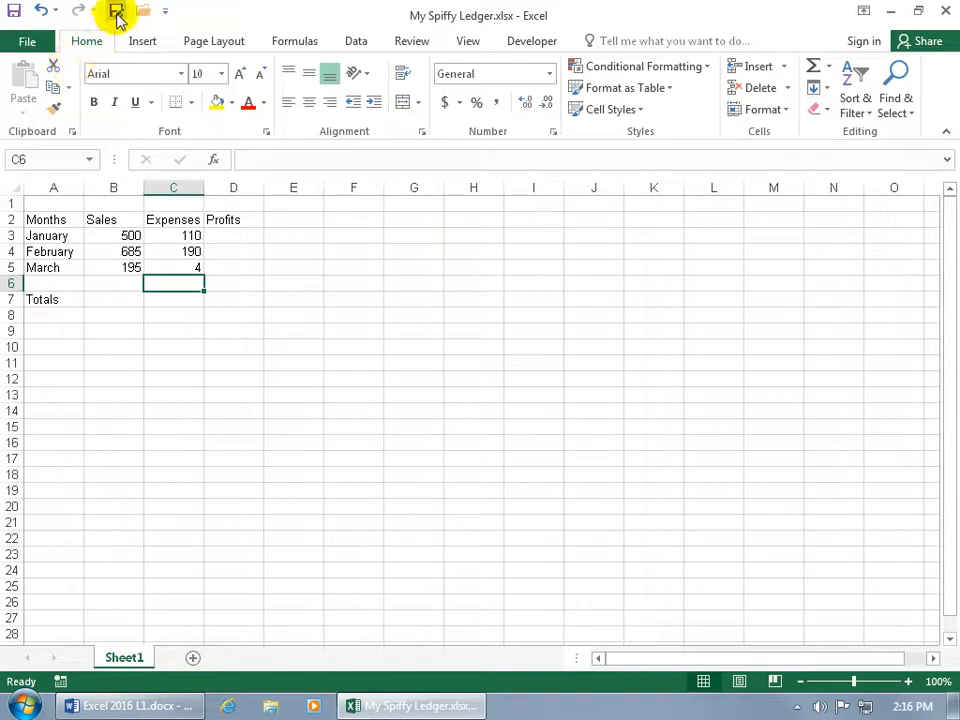
click(15, 11)
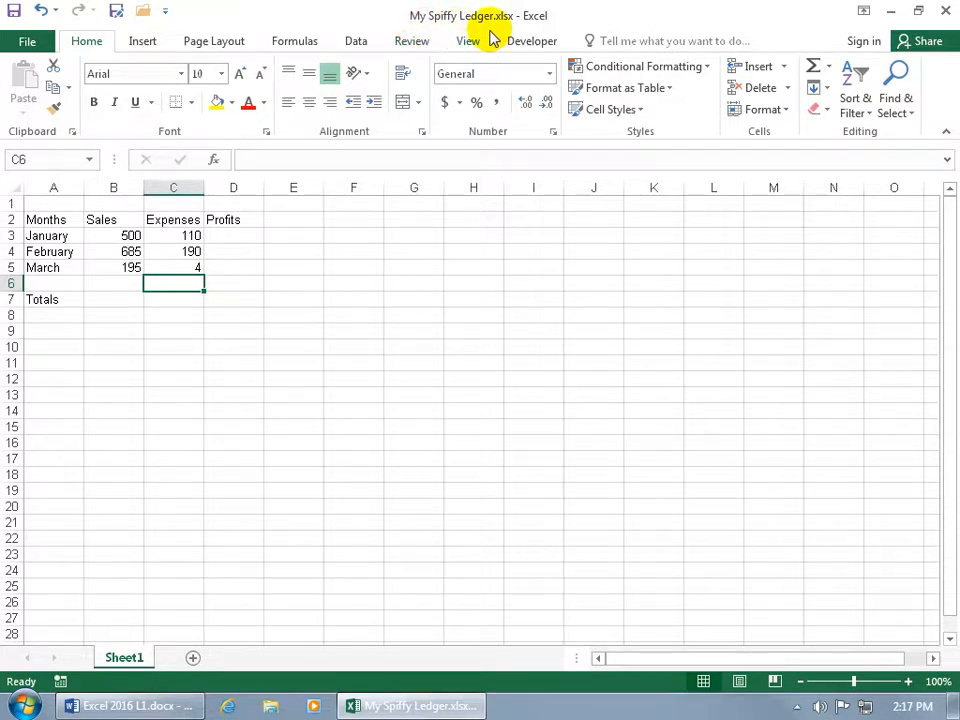
- Set the March expenses in cell C5 to 5 and save the workbook
click(197, 266)
text(5)
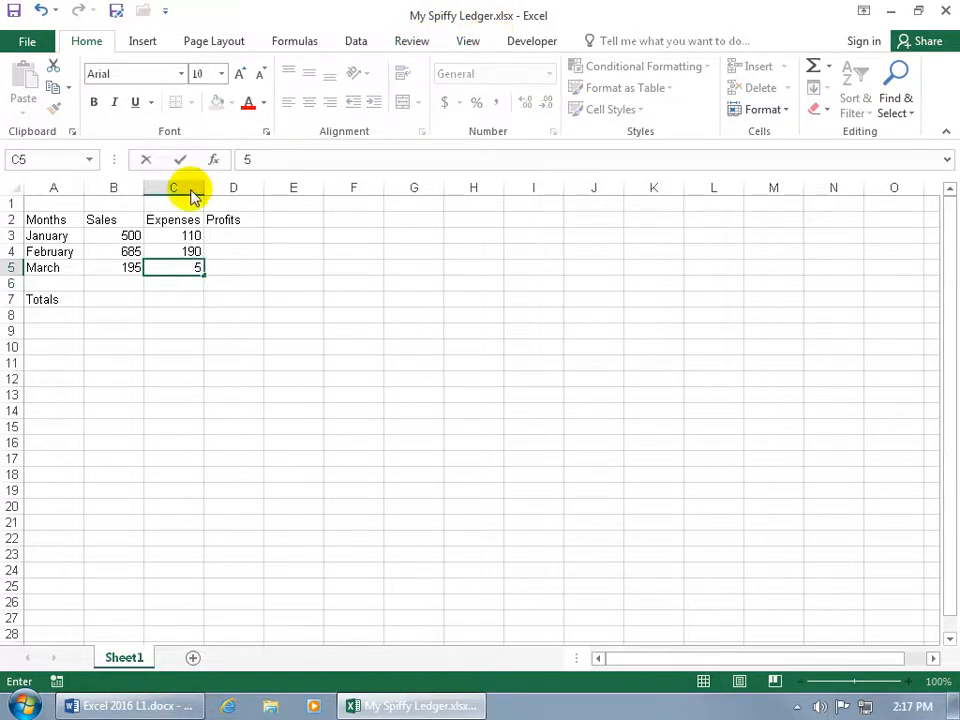
click(14, 10)
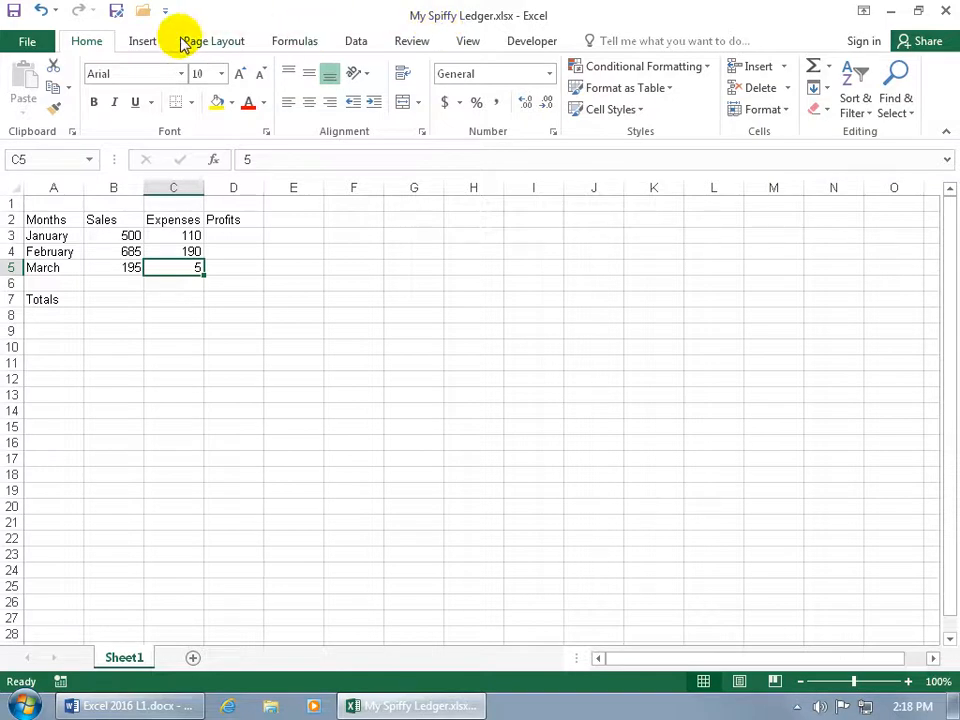
- Try Save As with the existing name My Spiffy Ledger.xlsx in the Exercises folder, and decline replacing the file
click(117, 14)
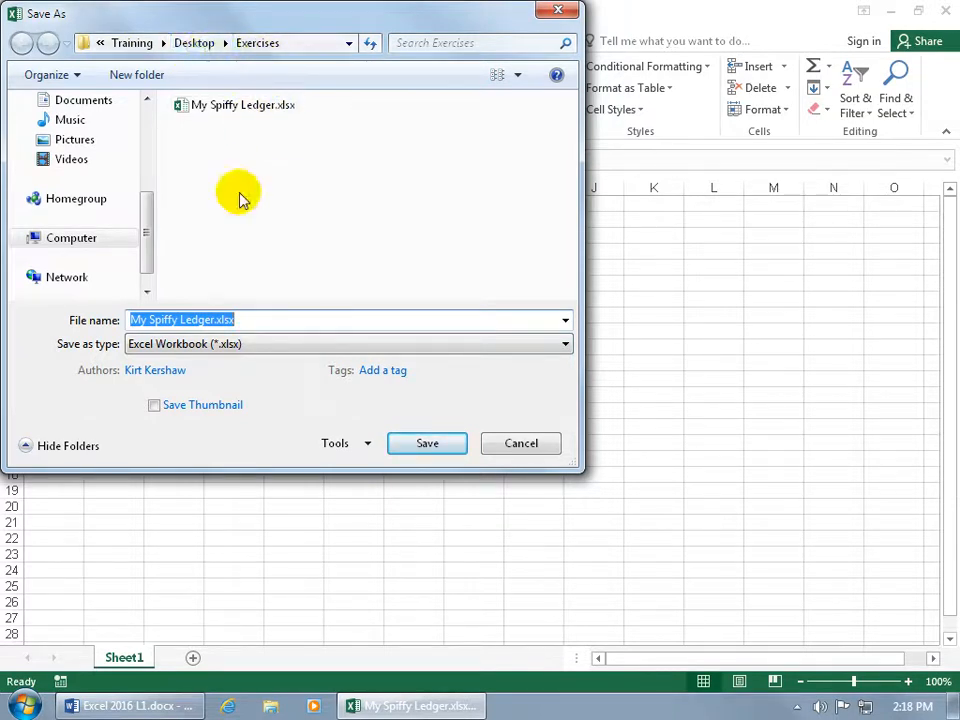
click(215, 320)
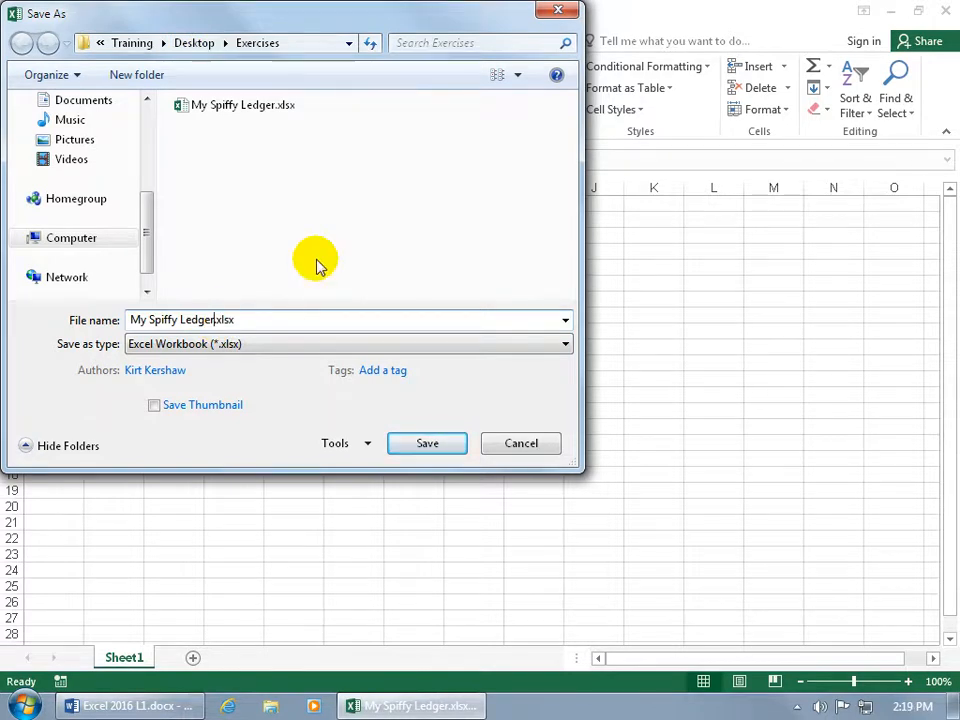
click(420, 452)
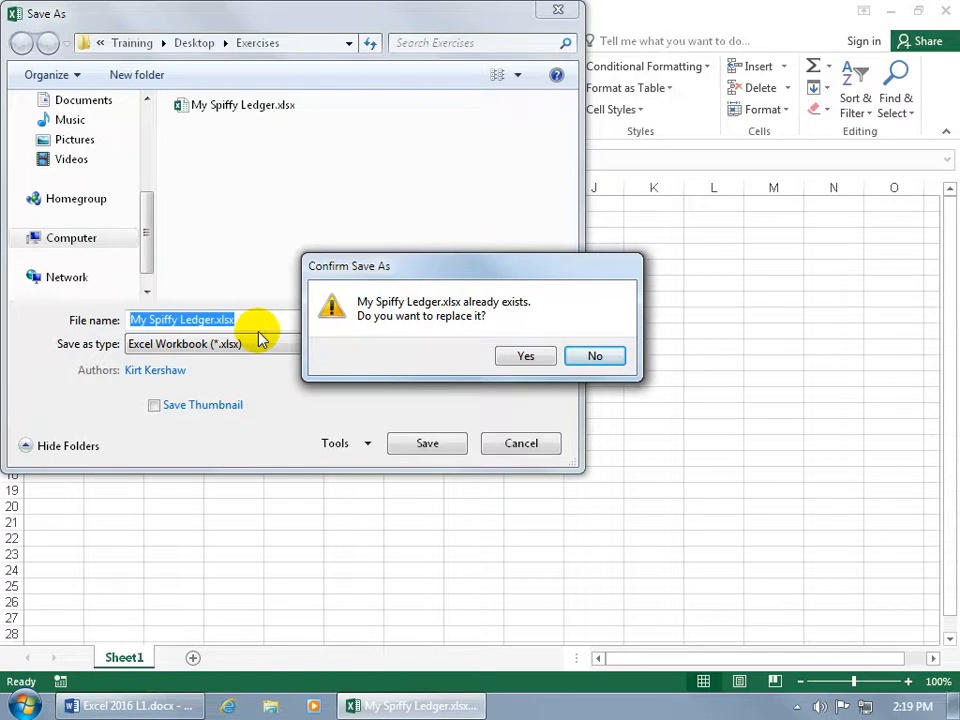
click(591, 355)
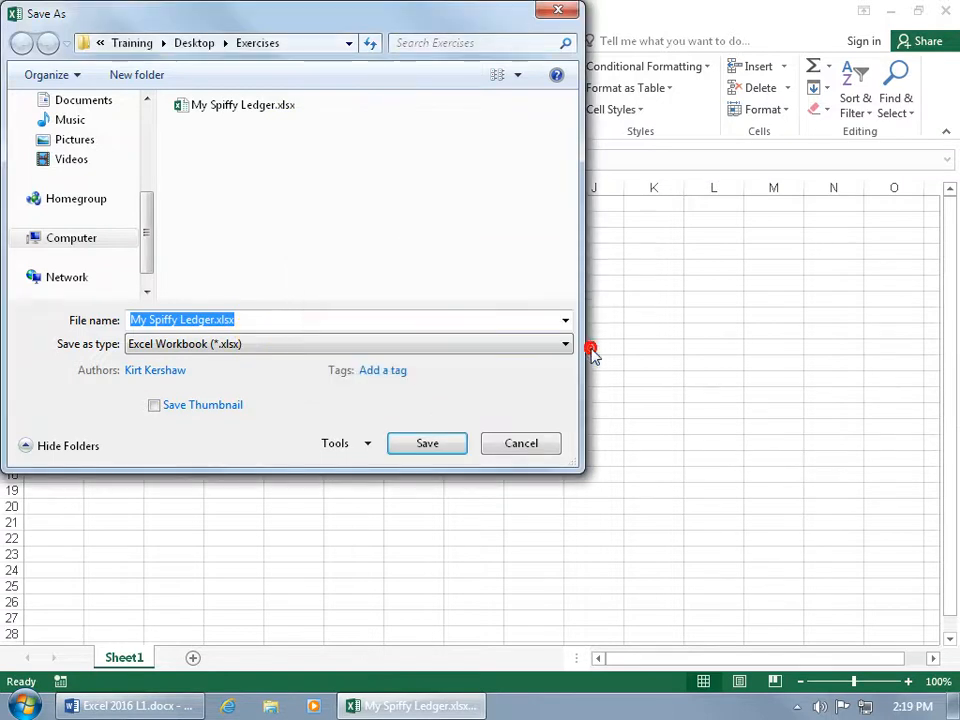
- Save a duplicate of the workbook as My Spiffy Ledger Copy.xlsx in the Exercises folder
click(214, 320)
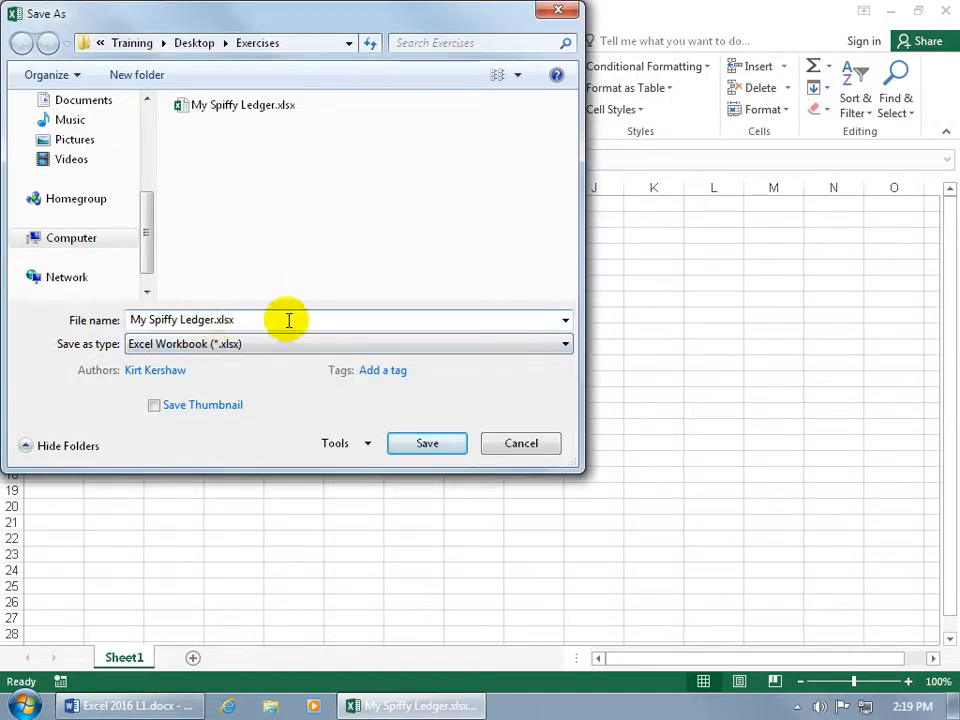
text(Copy)
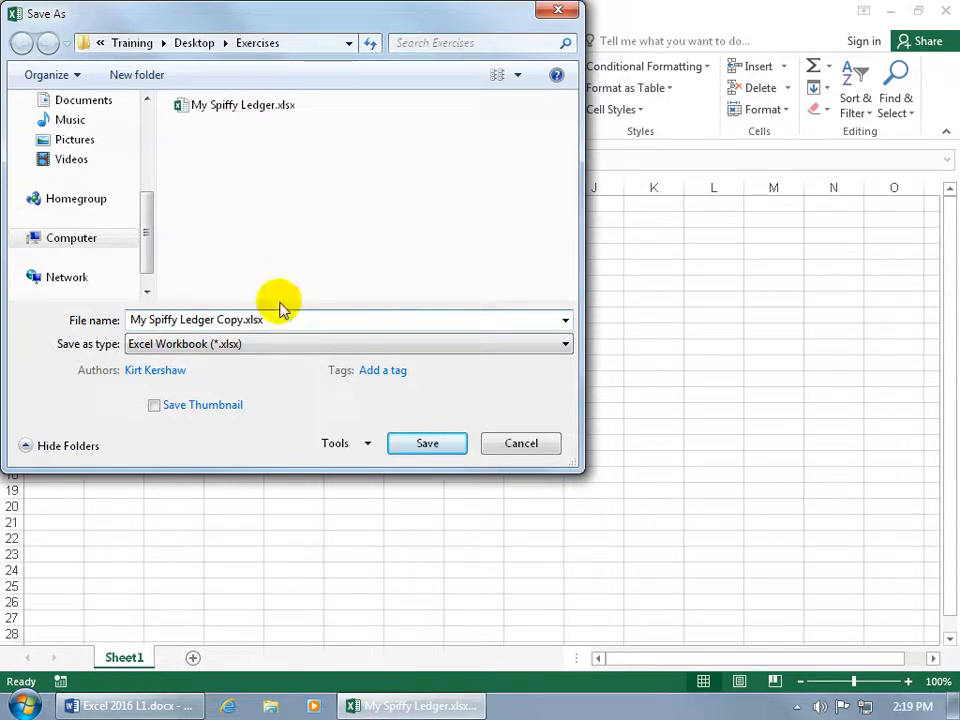
click(429, 443)
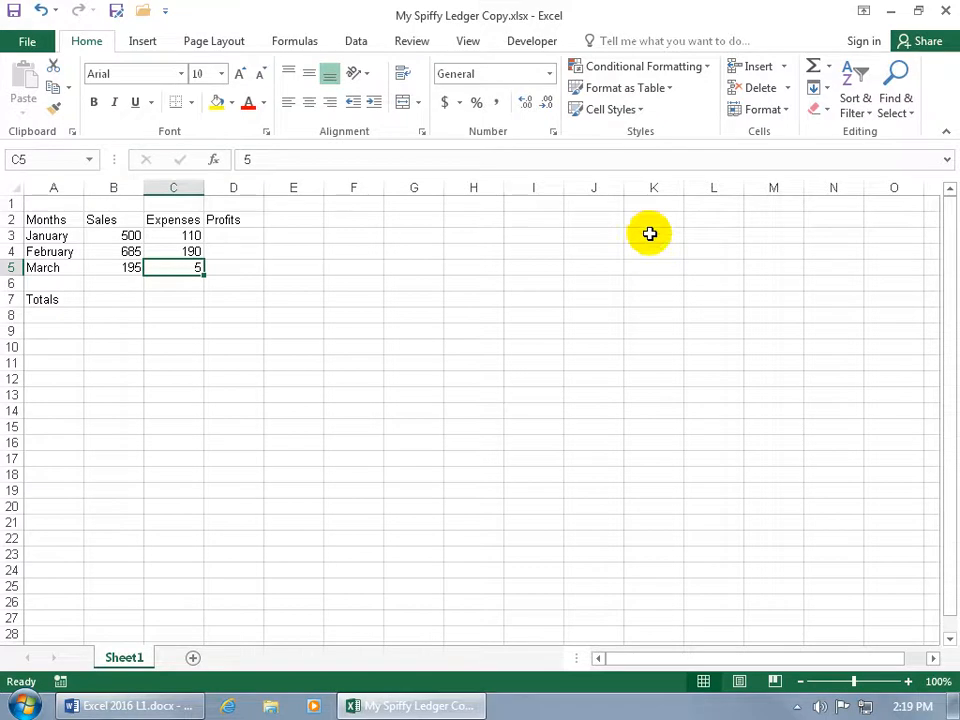
- Close the ledger copy without exiting Excel and open My Spiffy Ledger.xlsx from the Exercises folder
click(28, 41)
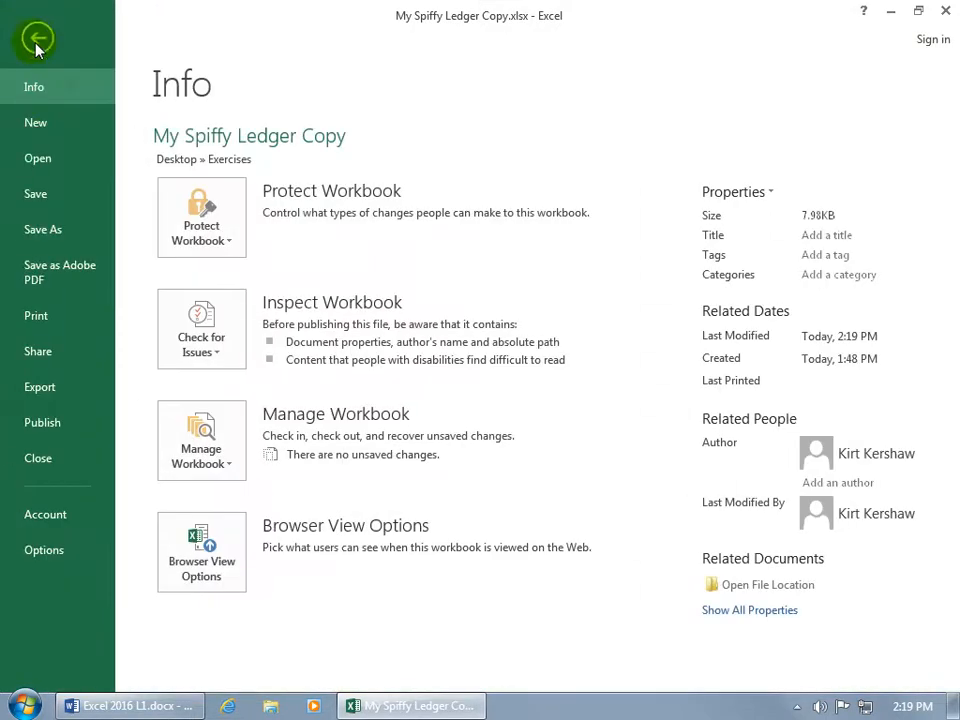
click(40, 457)
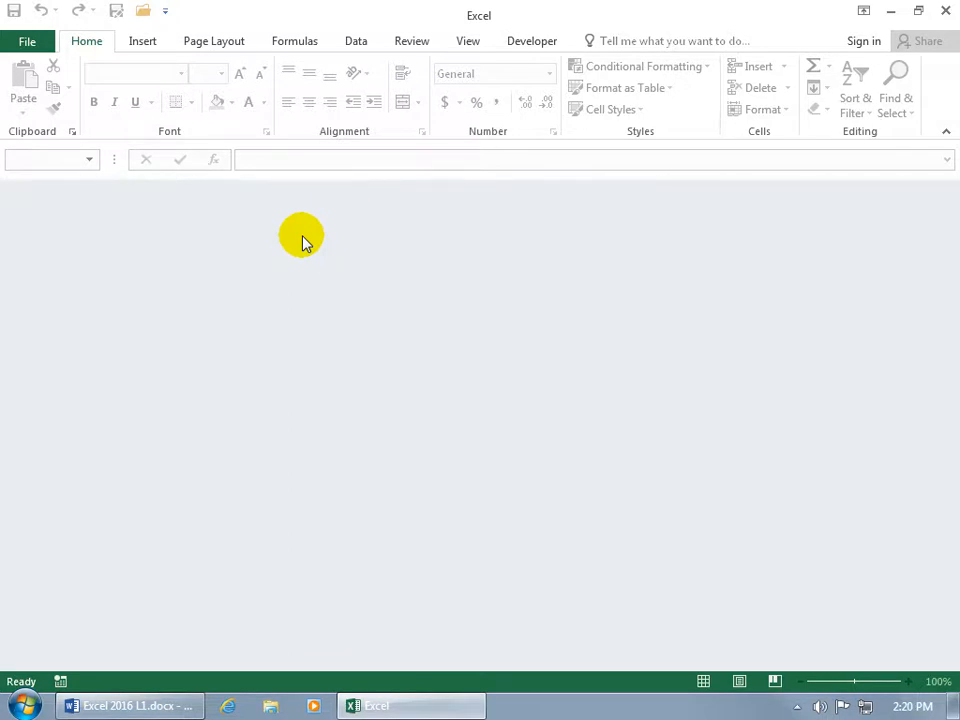
click(143, 10)
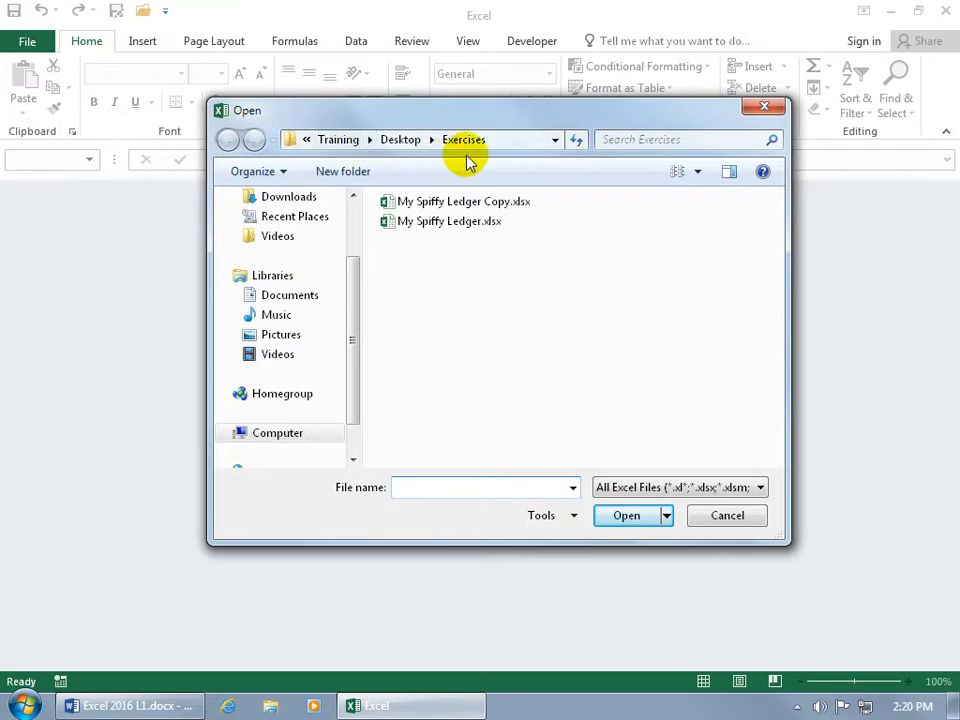
double_click(481, 223)
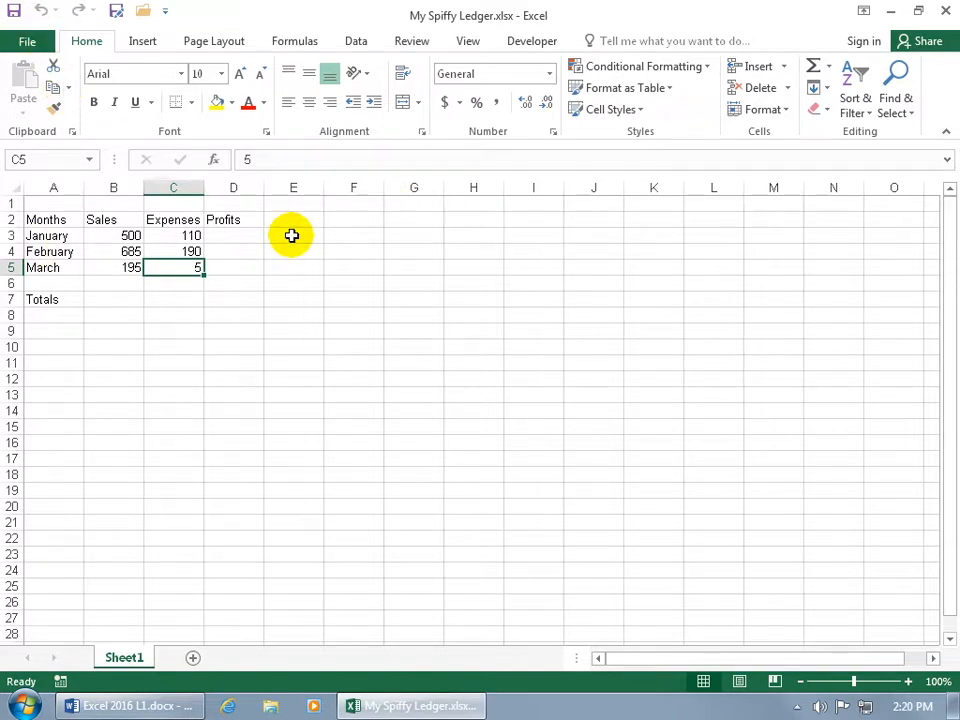
- Close the My Spiffy Ledger workbook and exit Excel
key(ctrl+w)
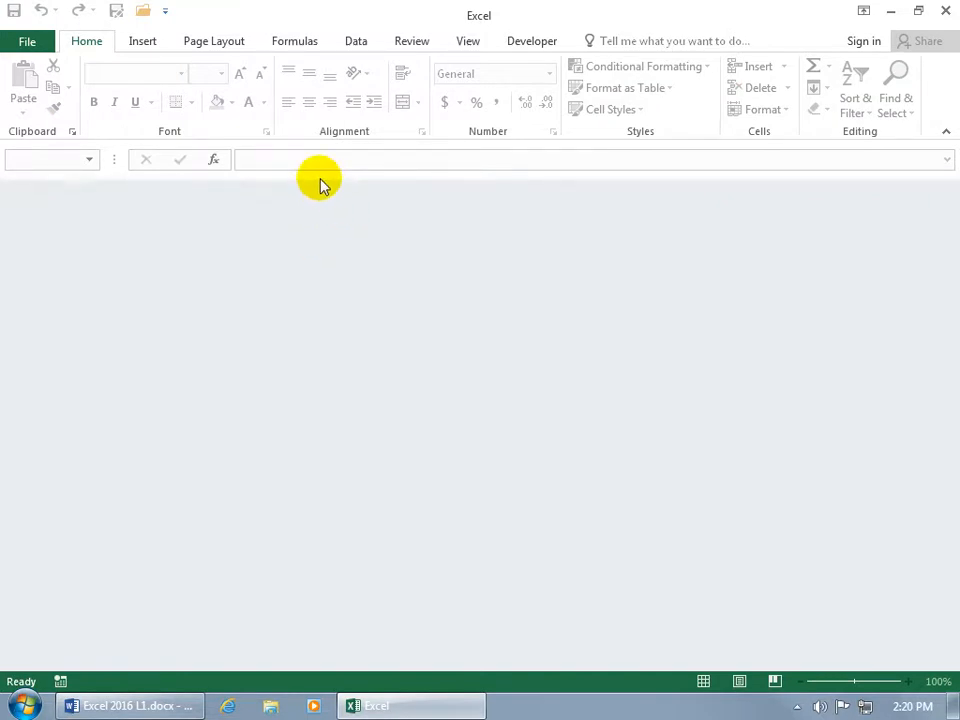
click(947, 14)
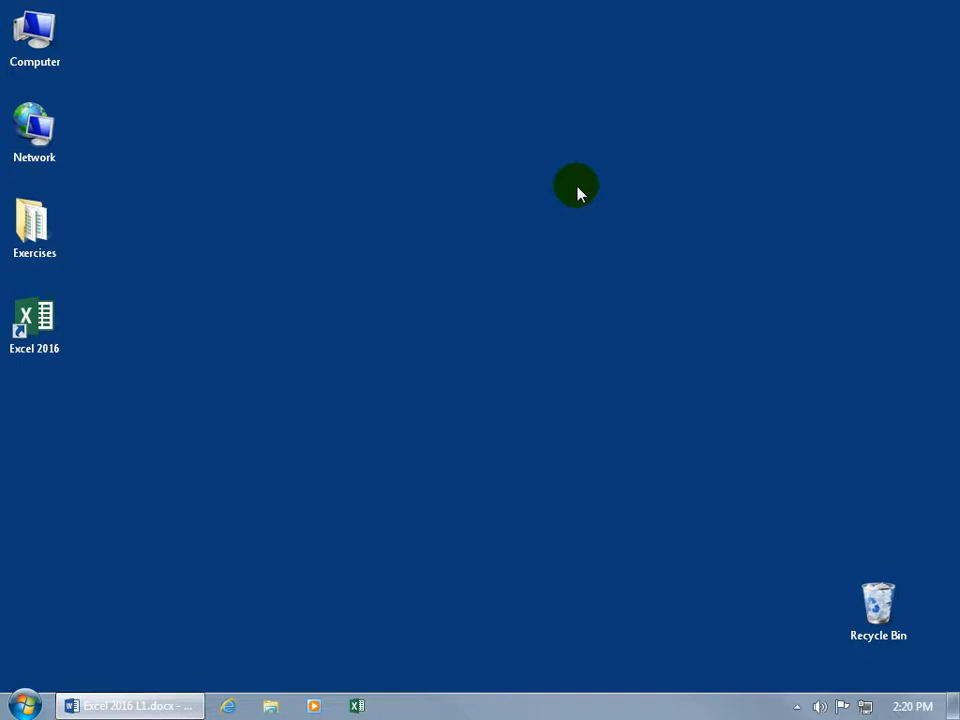
- Examine the saved workbooks in the desktop's Exercises folder and close the folder window
click(35, 243)
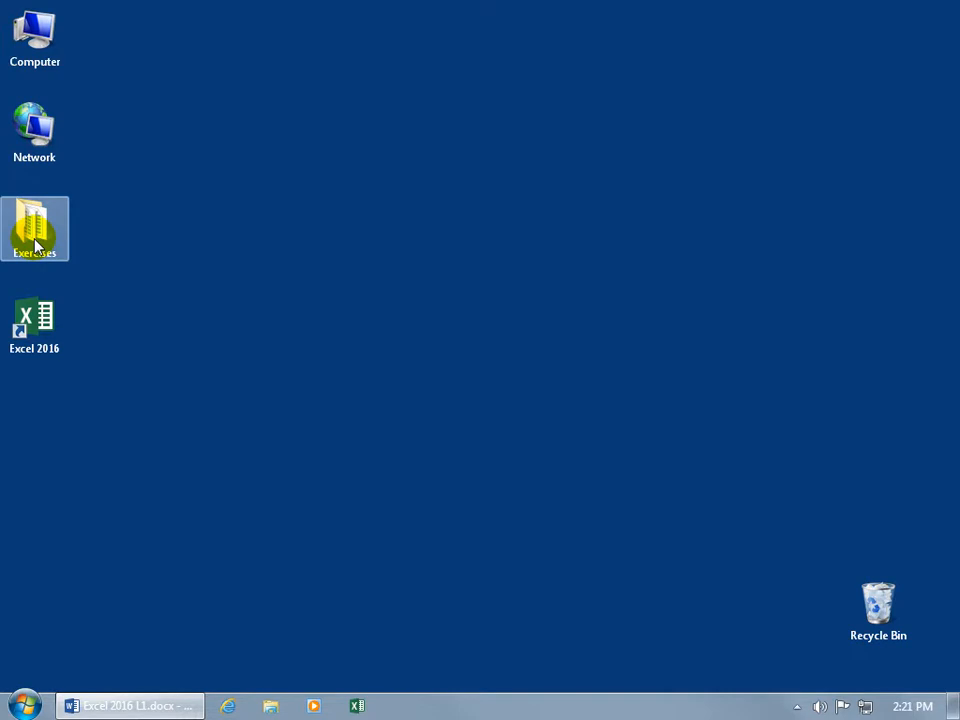
double_click(36, 243)
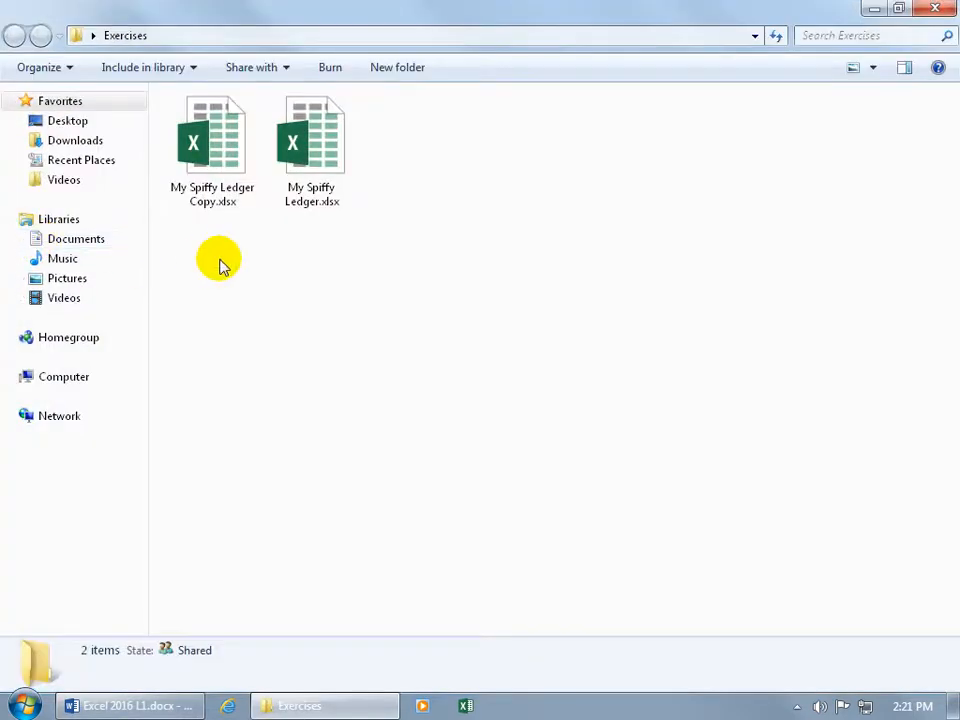
click(935, 8)
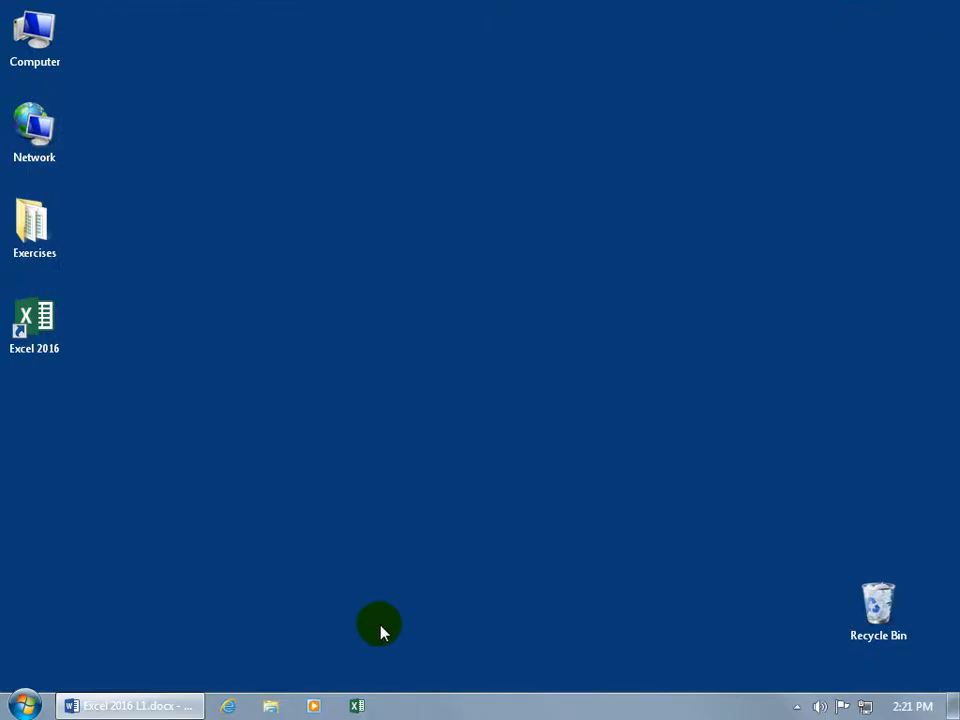
- Pin and unpin My Spiffy Ledger.xlsx in Excel's recent-files list on the taskbar, and open the workbook from that list
right_click(357, 706)
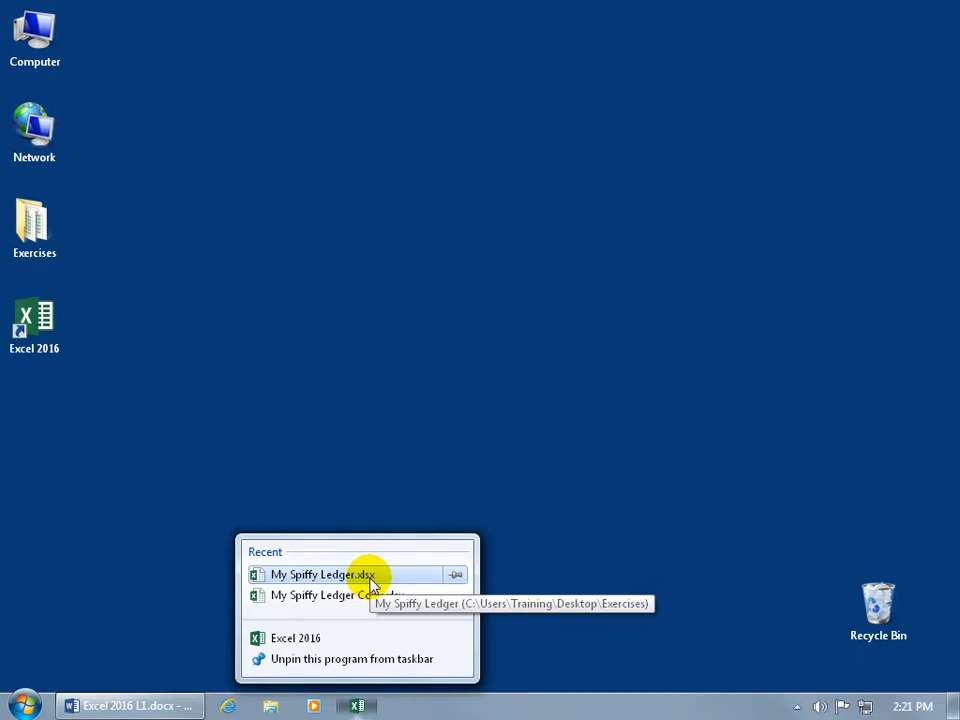
click(455, 576)
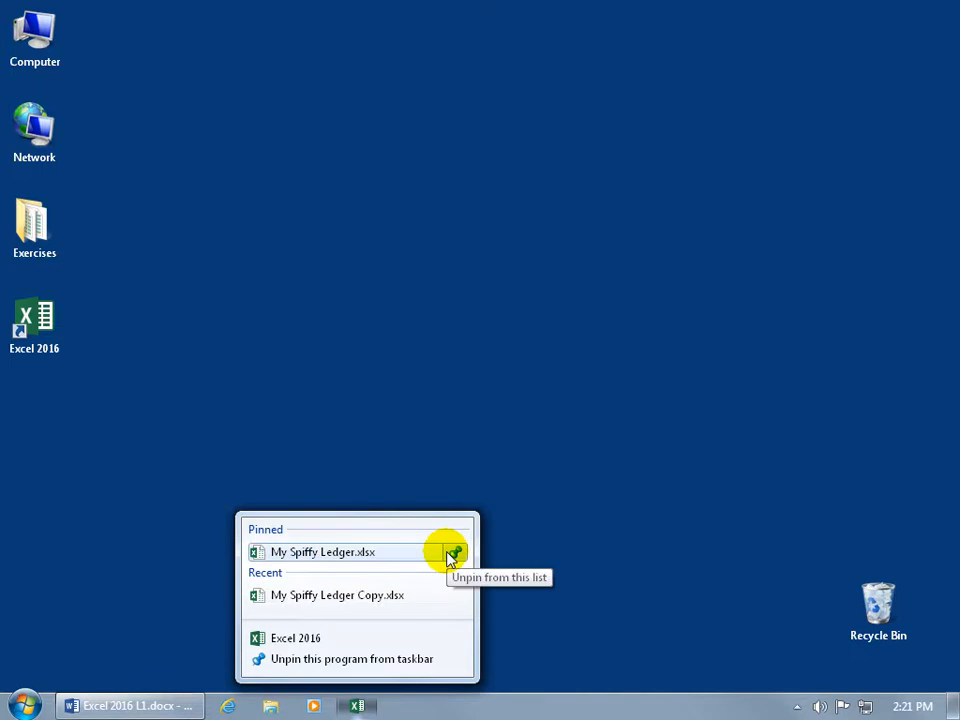
click(410, 553)
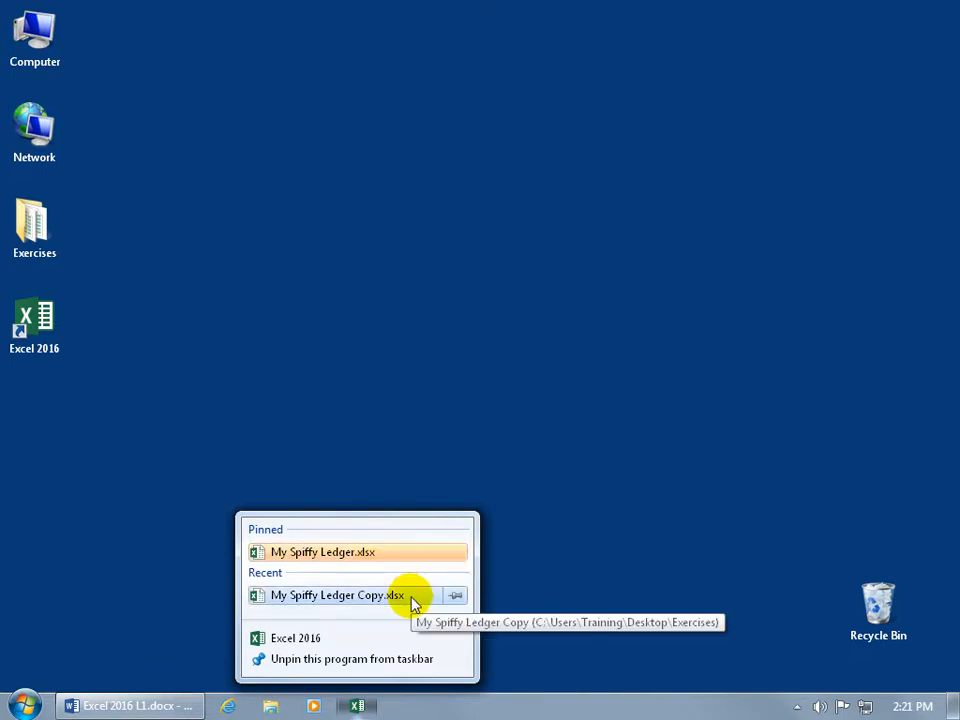
click(456, 553)
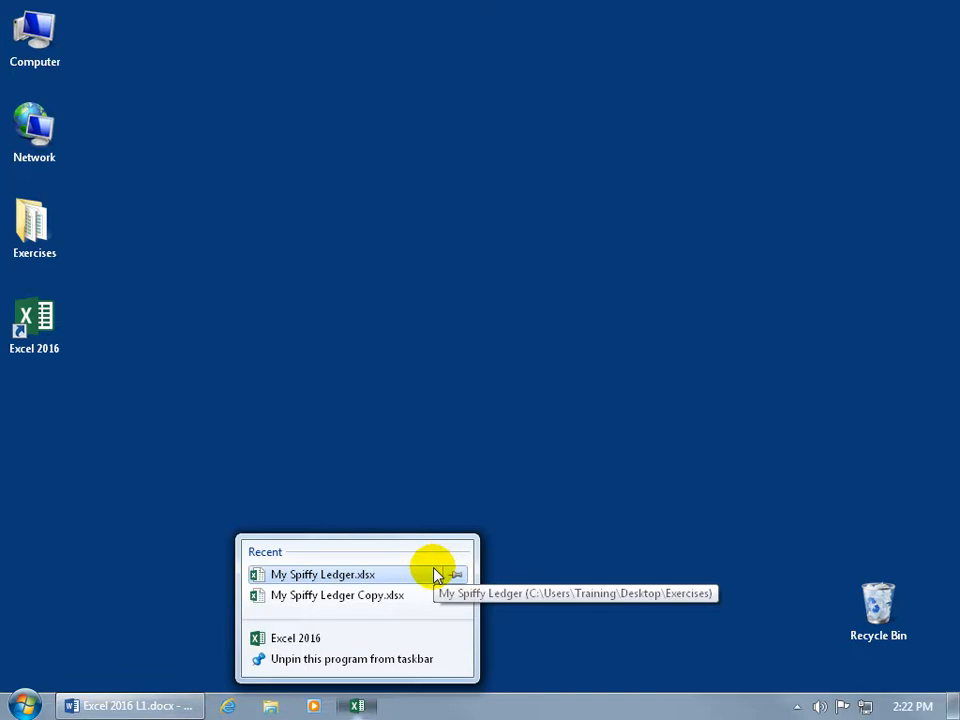
click(360, 578)
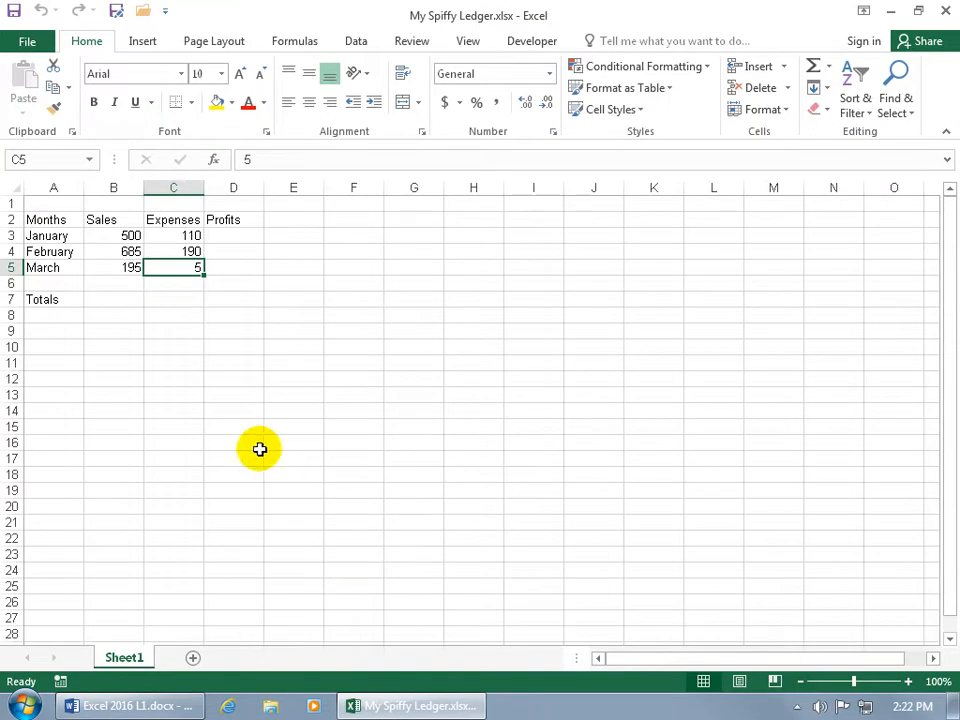
- Pin Import Contacts.xls in Excel's list of recent workbooks and unpin it again
click(29, 45)
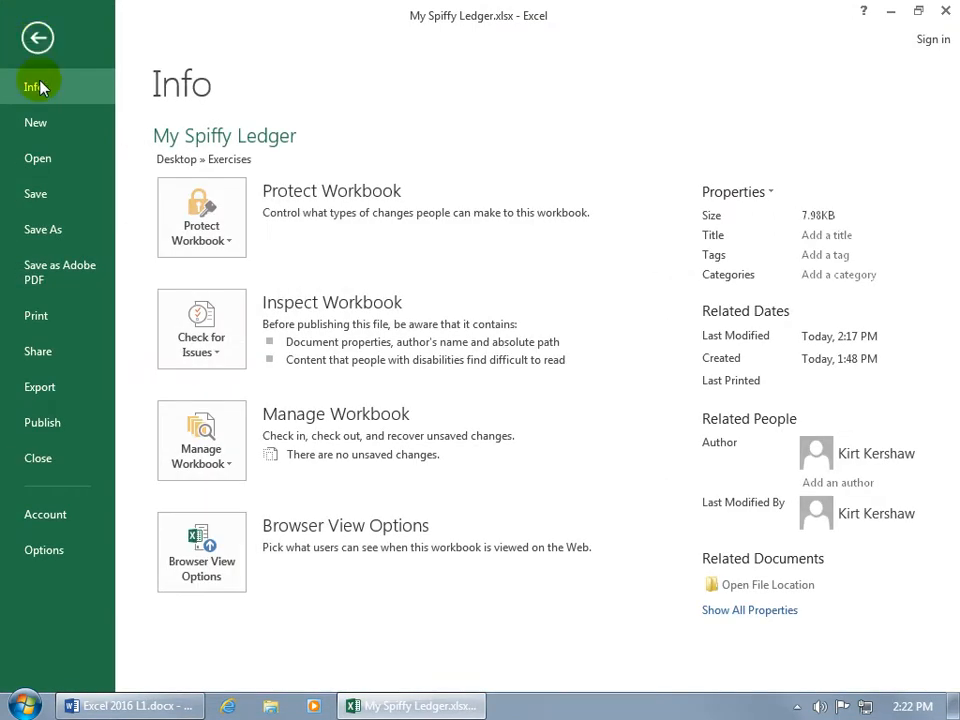
click(40, 158)
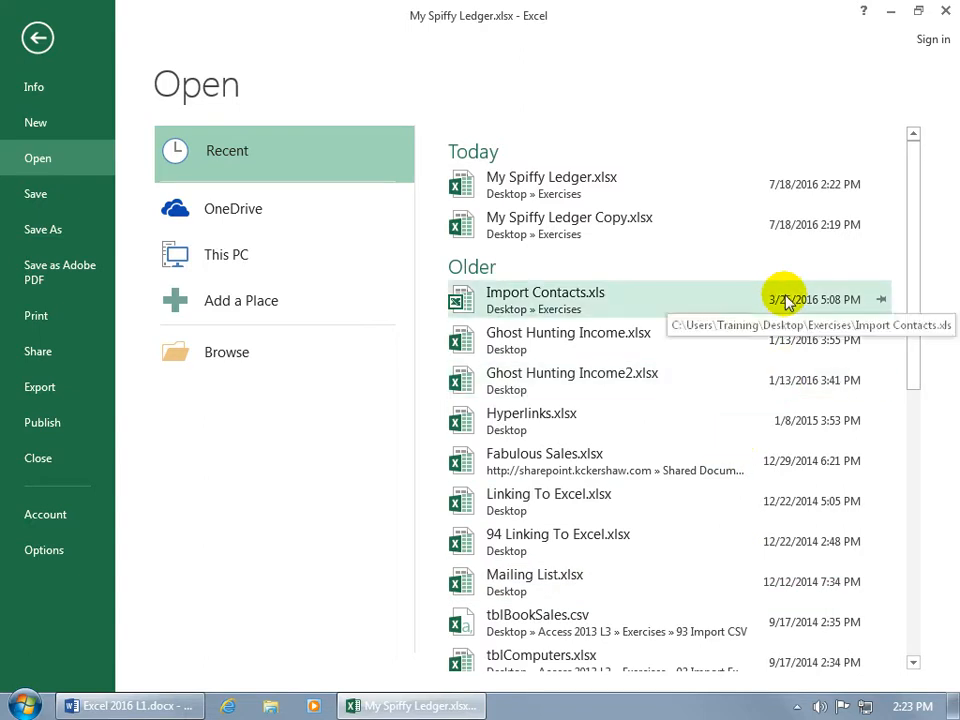
click(882, 300)
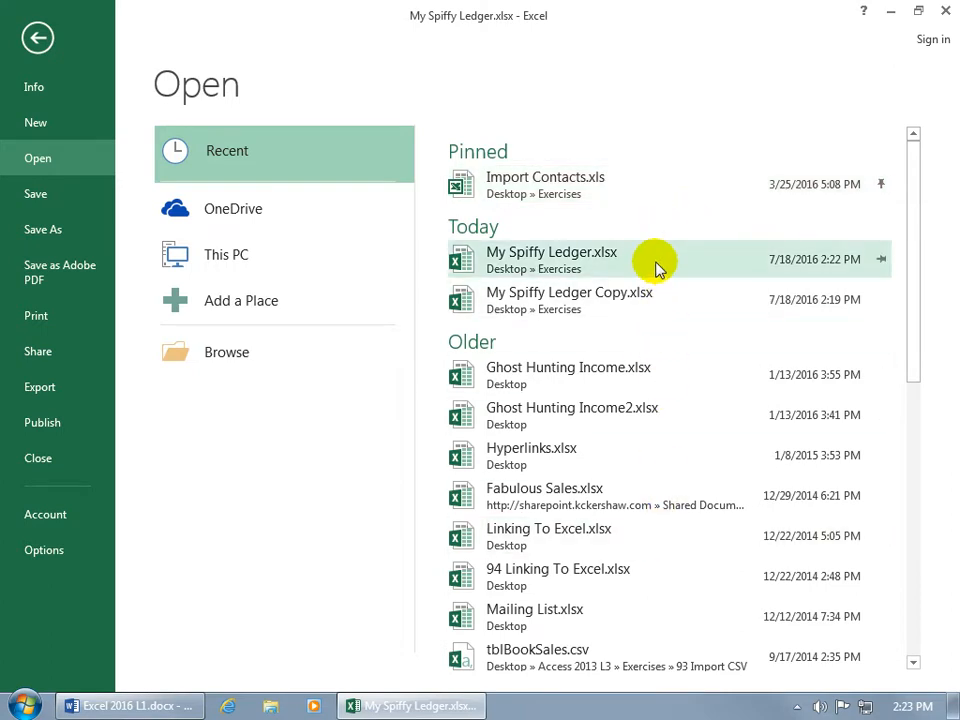
click(881, 186)
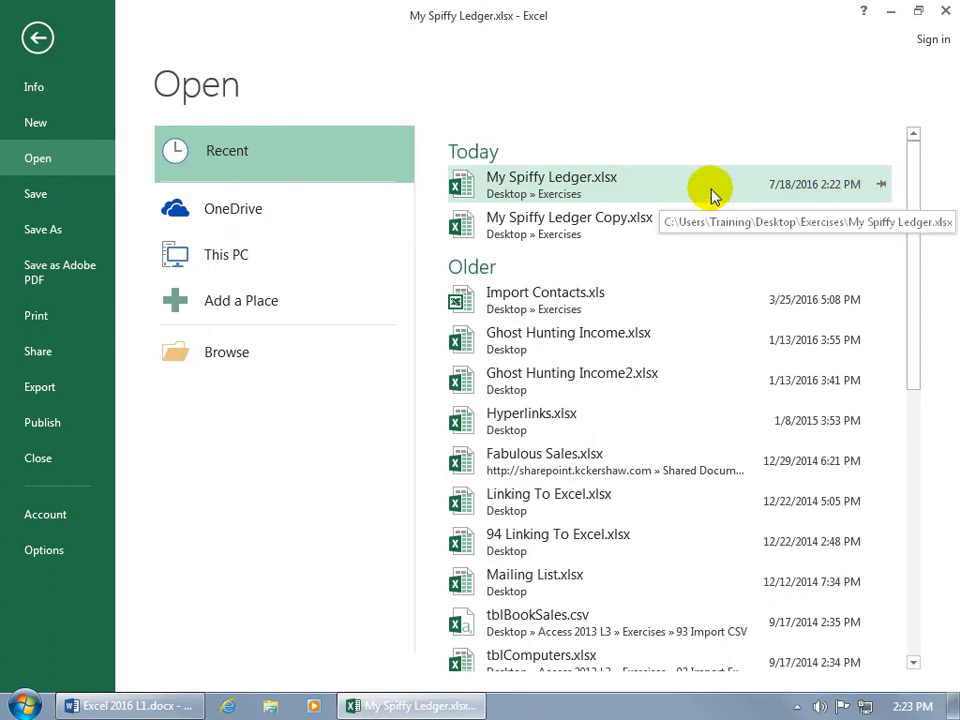